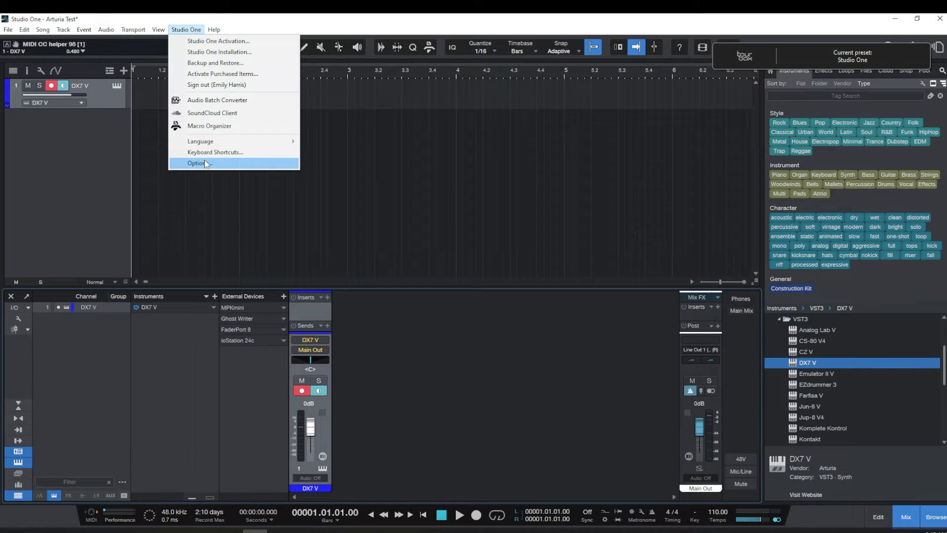
# Open Studio One's Options on the External Devices page
pyautogui.click(255, 165)
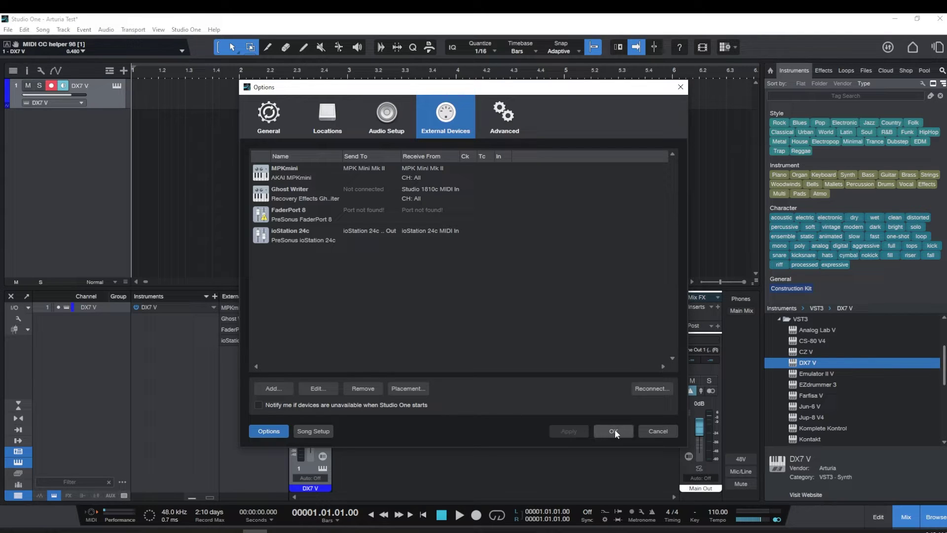
# Add a Mackie Control device receiving from and sending to KL Essential 49 MIDI
pyautogui.click(277, 388)
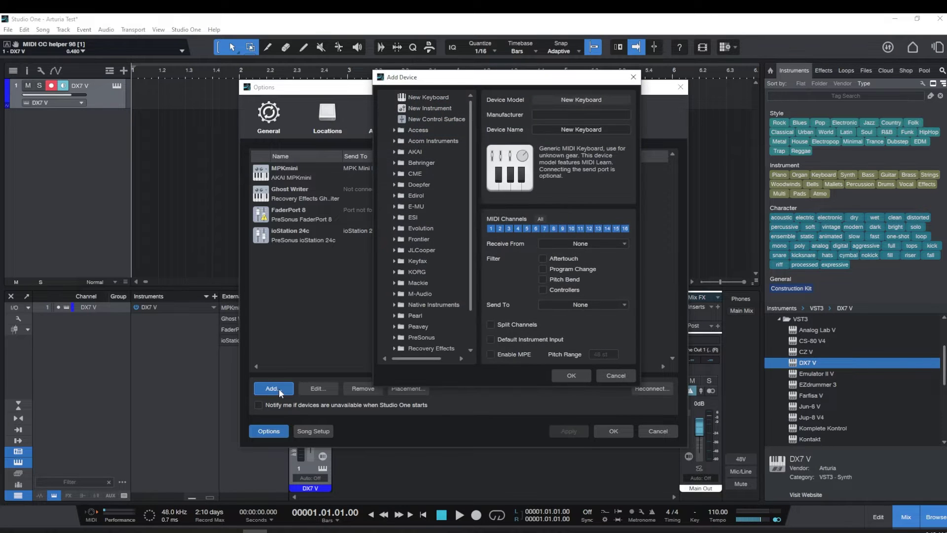
pyautogui.doubleClick(417, 284)
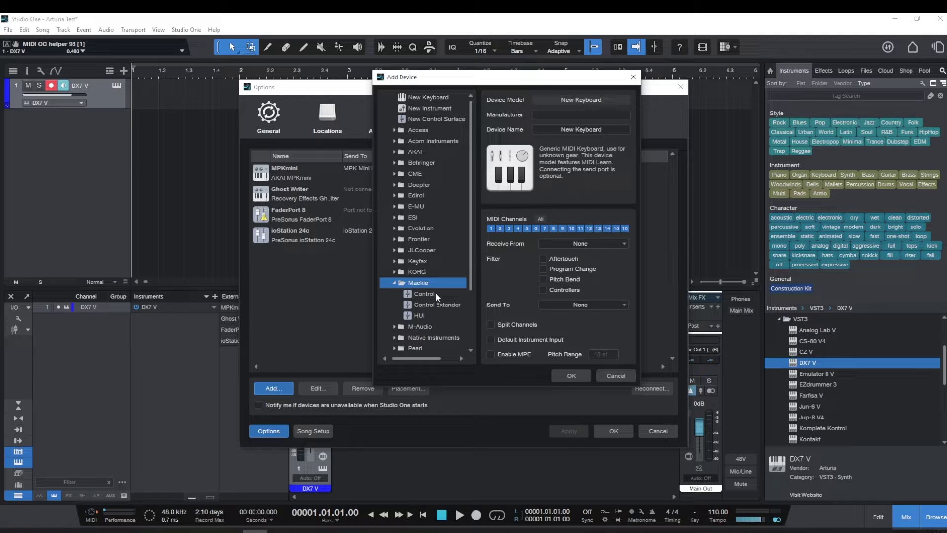
pyautogui.click(434, 294)
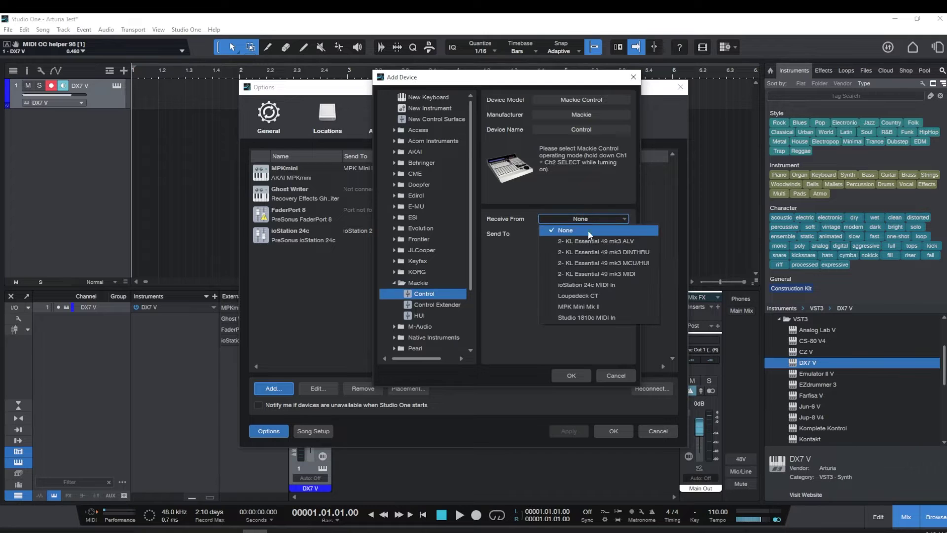
pyautogui.click(594, 270)
pyautogui.click(583, 234)
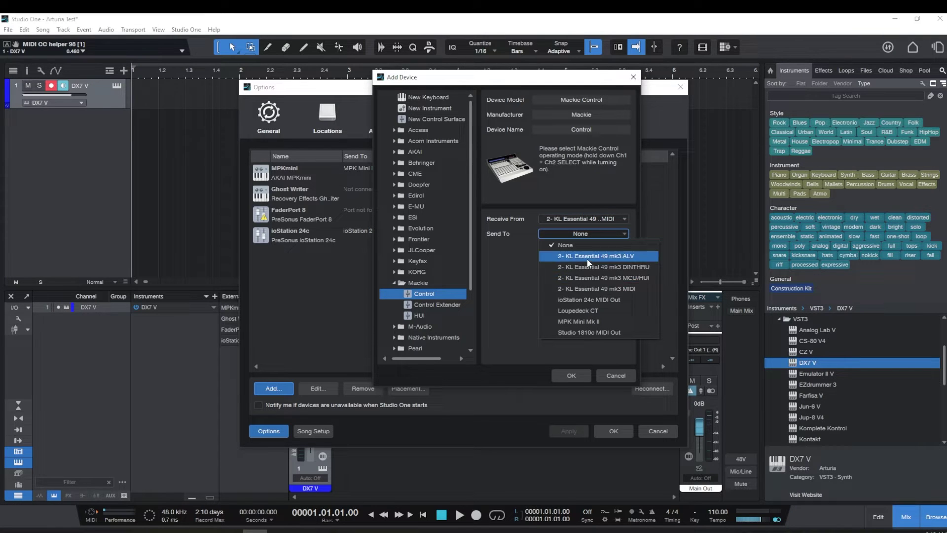
pyautogui.click(590, 288)
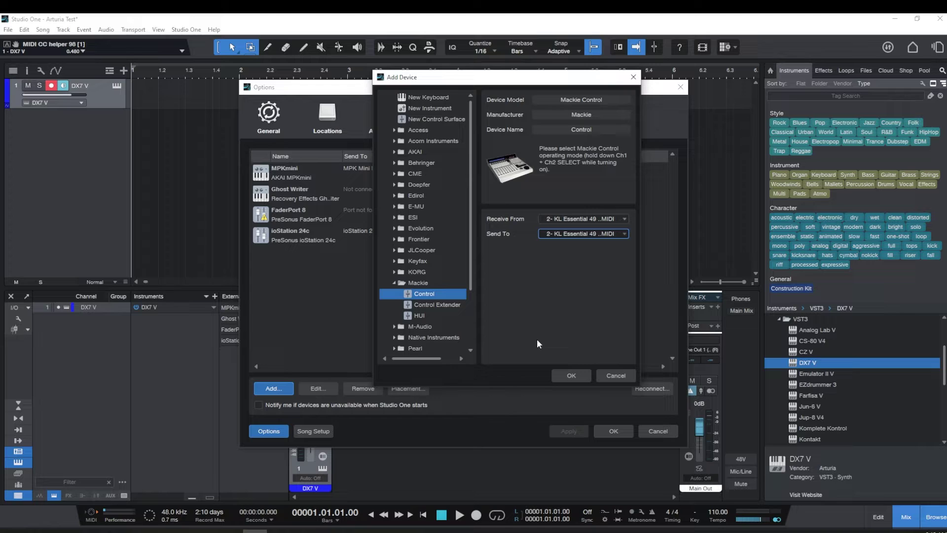
pyautogui.click(571, 376)
pyautogui.click(614, 431)
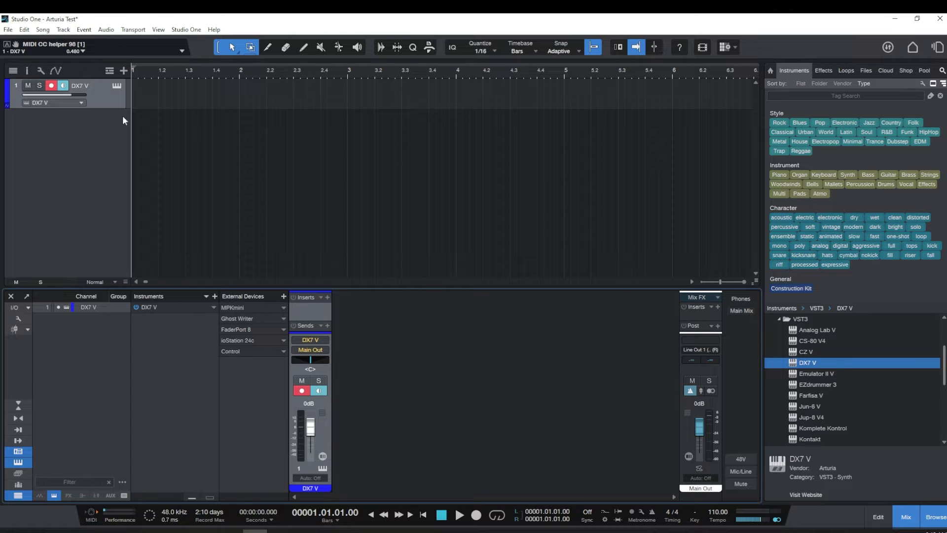
# Switch DX7 V's control device from MPKmini to Control, then close its editor
pyautogui.click(118, 85)
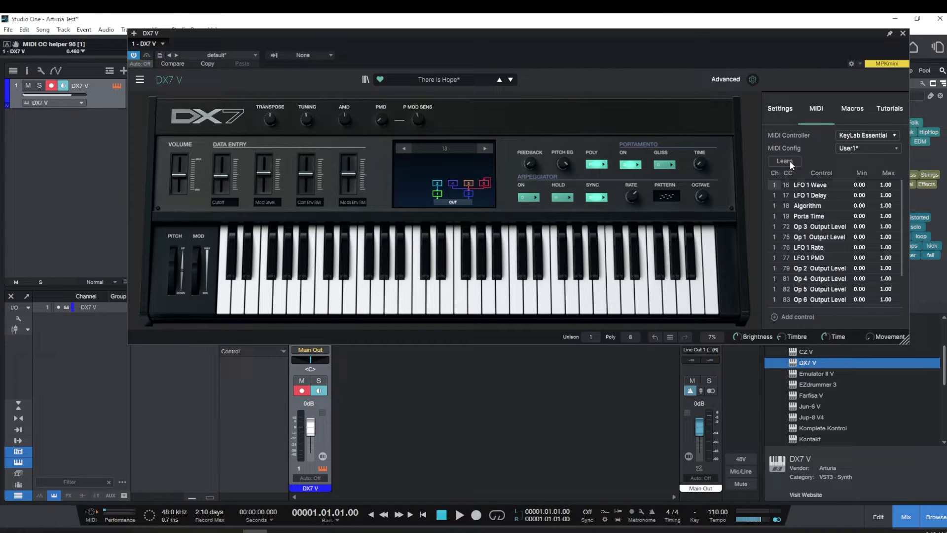
pyautogui.click(859, 62)
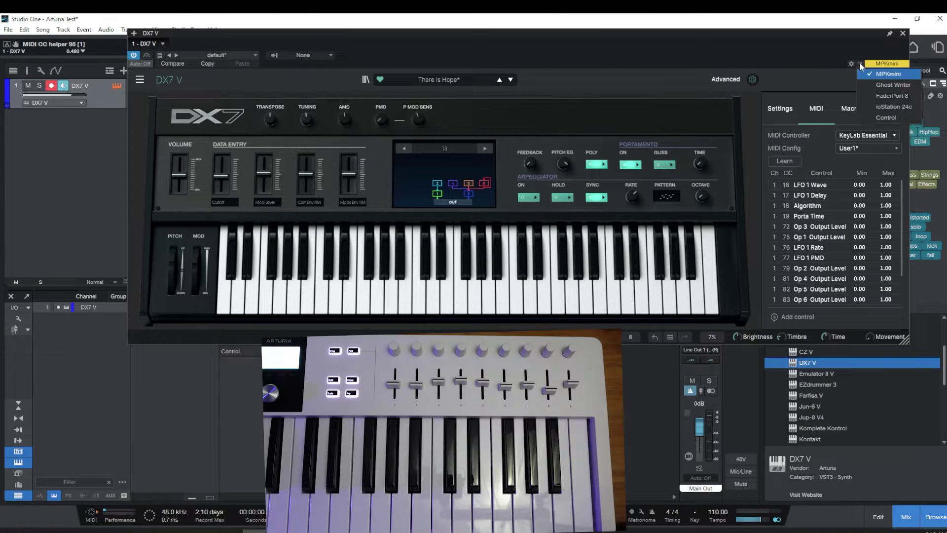
pyautogui.click(875, 117)
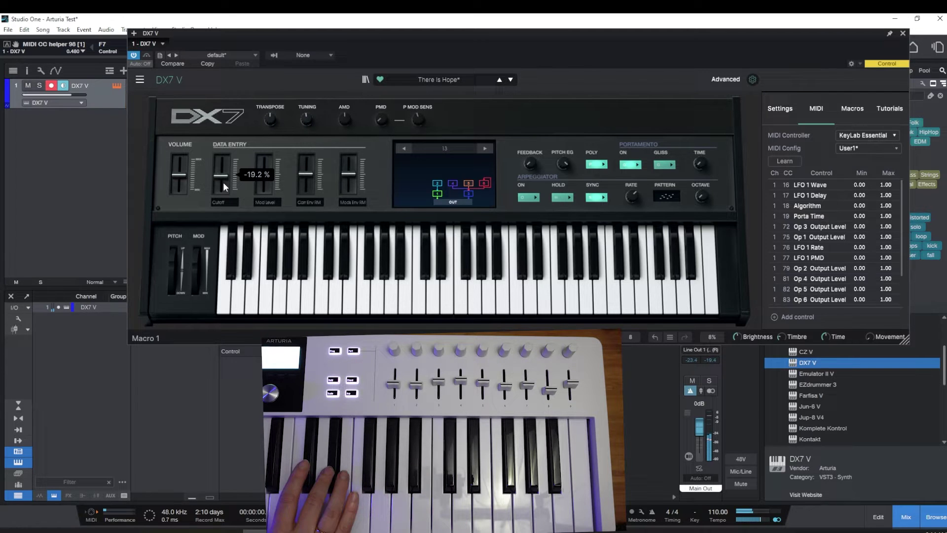
pyautogui.hotkey('ctrl', 'w')
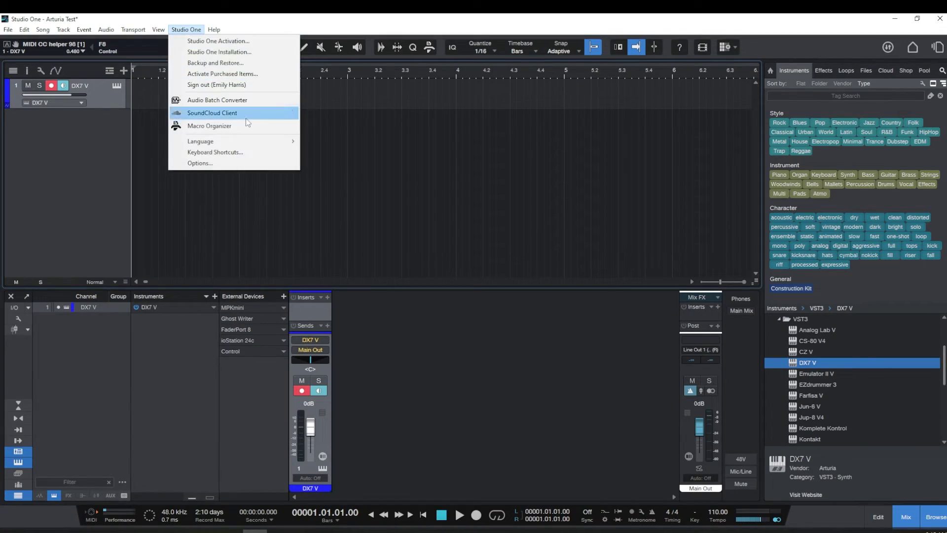
pyautogui.click(248, 152)
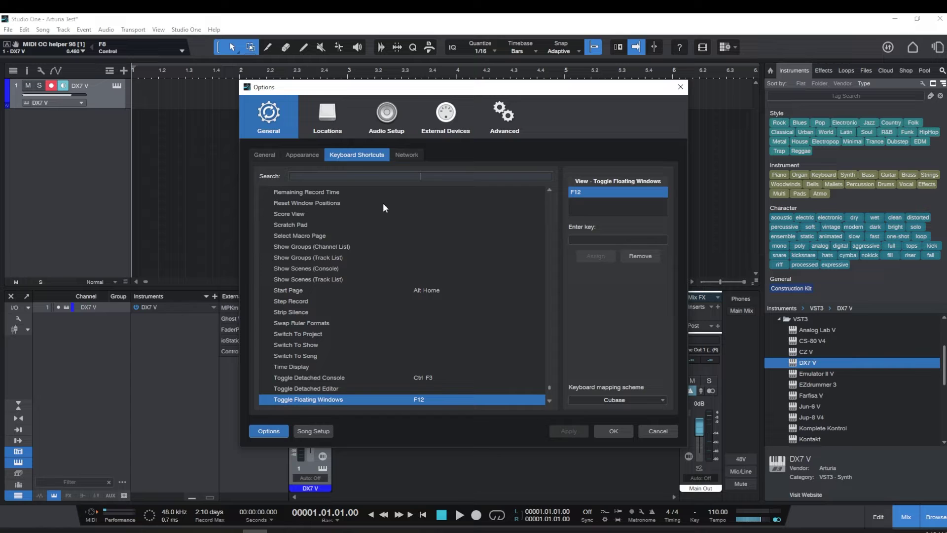
pyautogui.click(322, 215)
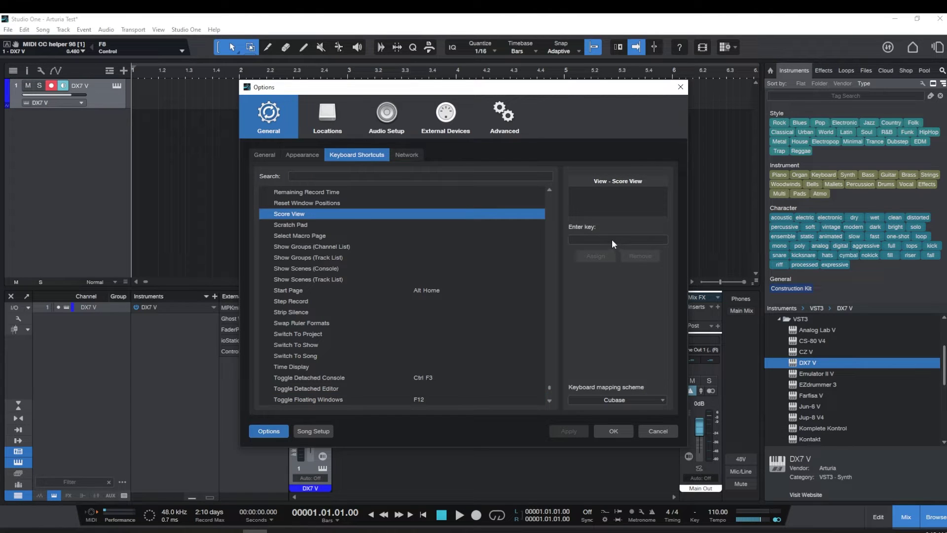
pyautogui.click(612, 239)
pyautogui.press('space')
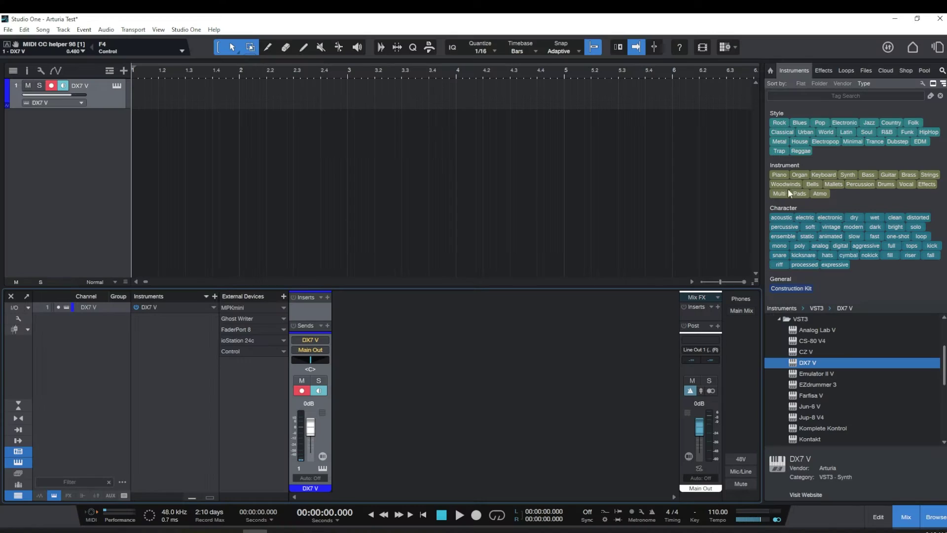
# Add a CZ V instrument track to the song, save, and close its editor
pyautogui.moveTo(799, 349); pyautogui.dragTo(208, 205)
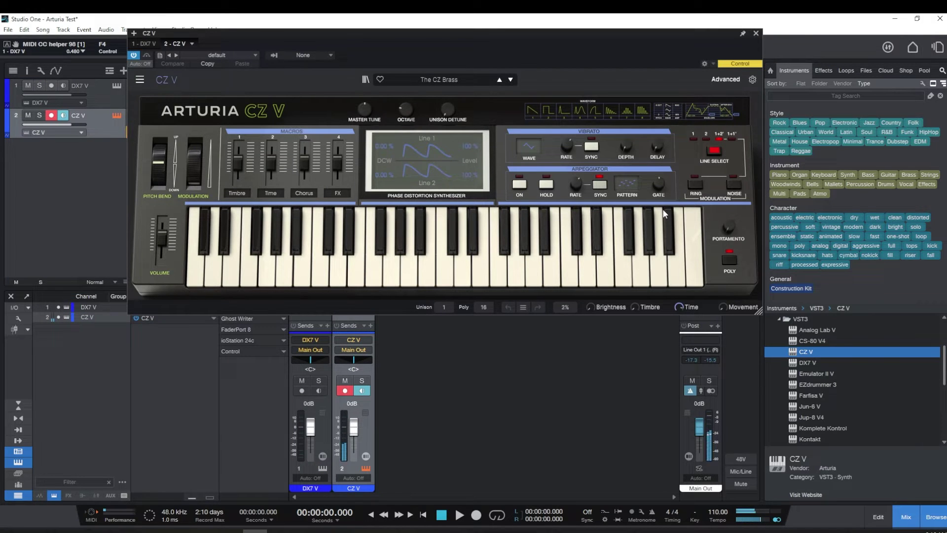
pyautogui.hotkey('ctrl', 's')
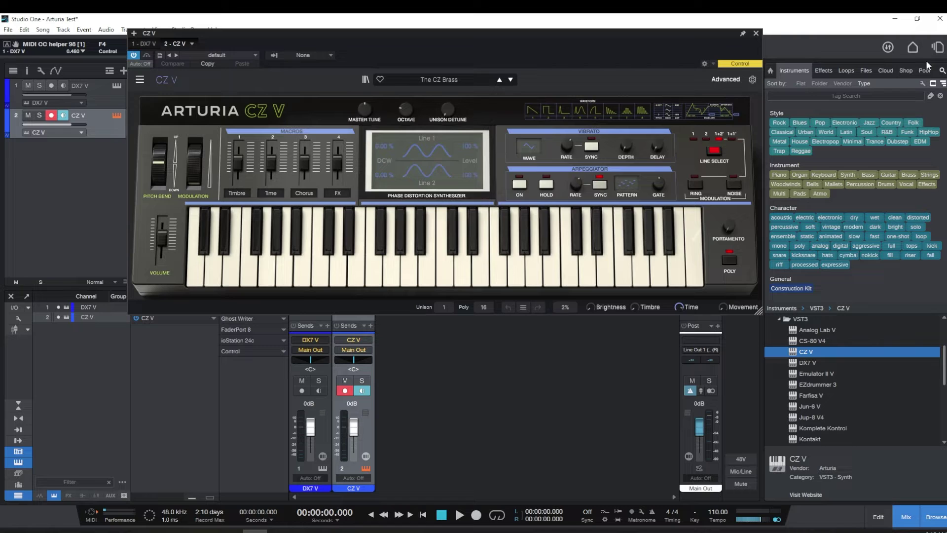
pyautogui.click(756, 33)
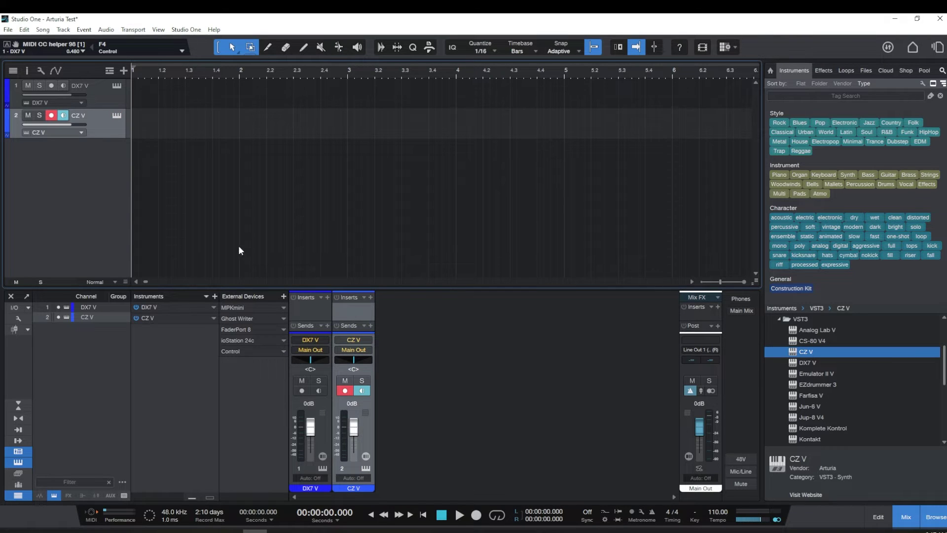
# Remove the Control device, then reopen Options on the External Devices page
pyautogui.rightClick(239, 354)
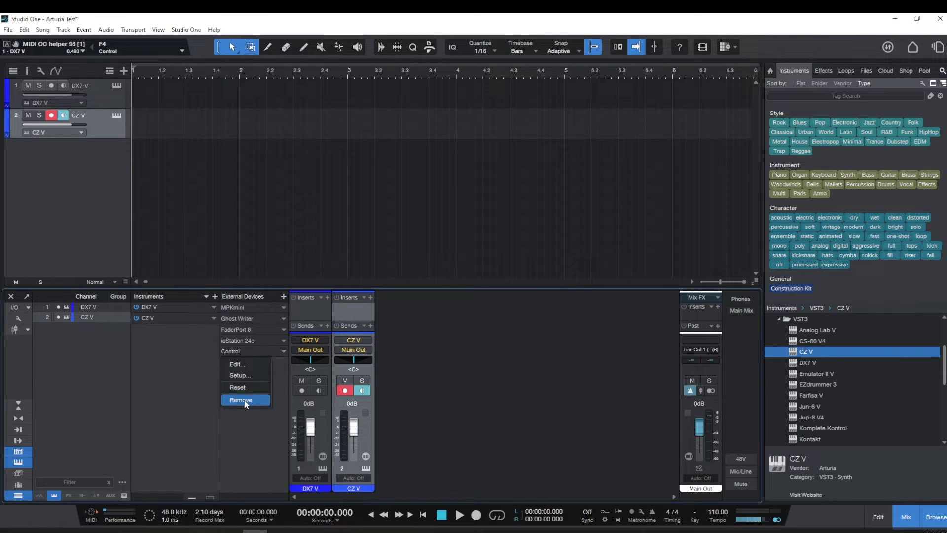
pyautogui.click(243, 399)
pyautogui.click(197, 30)
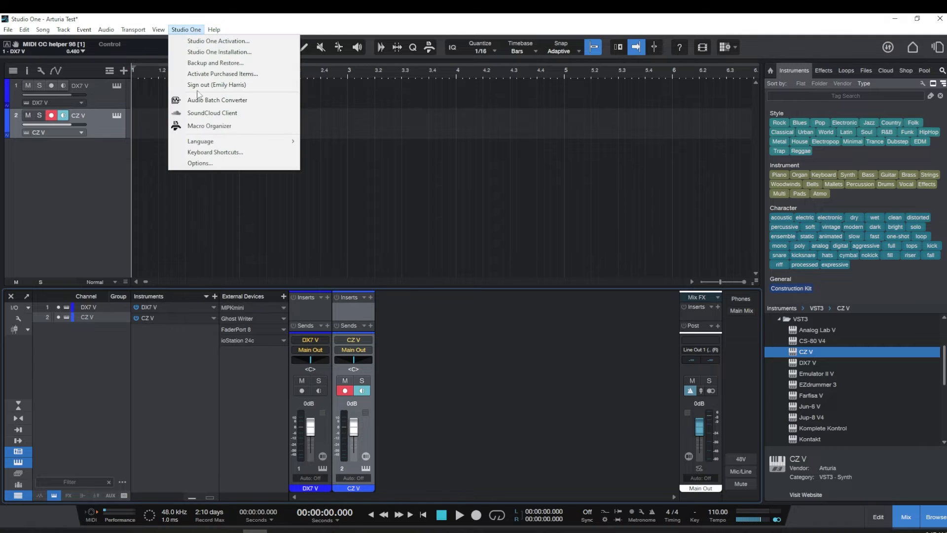
pyautogui.click(210, 164)
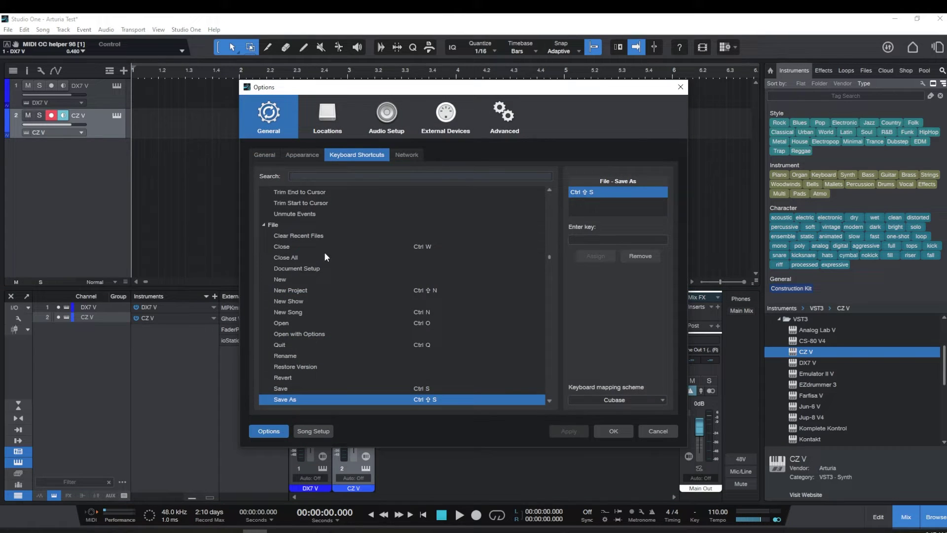
pyautogui.click(433, 120)
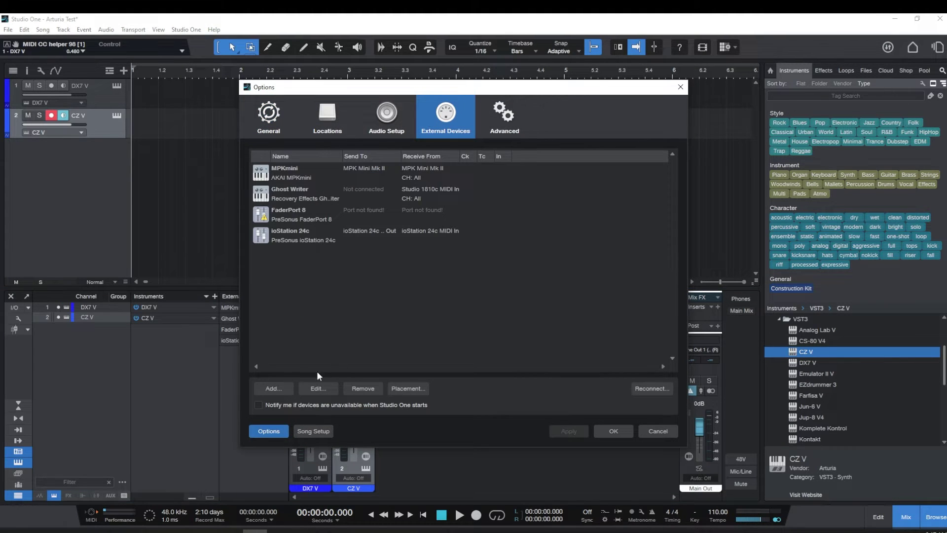
# Create a new keyboard named 'KL Essentials mkii' receiving from KL Essential 49 mk3 MIDI
pyautogui.click(282, 389)
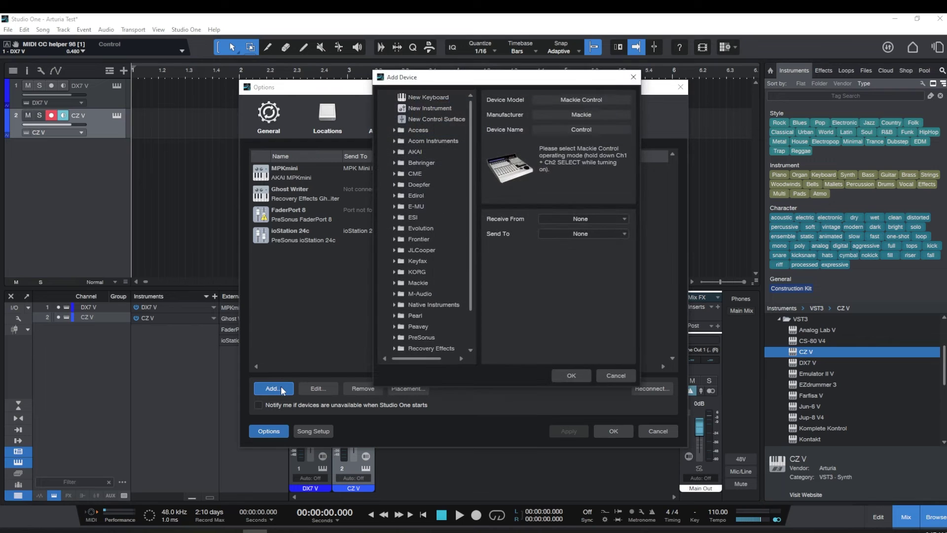
pyautogui.click(437, 99)
pyautogui.click(570, 115)
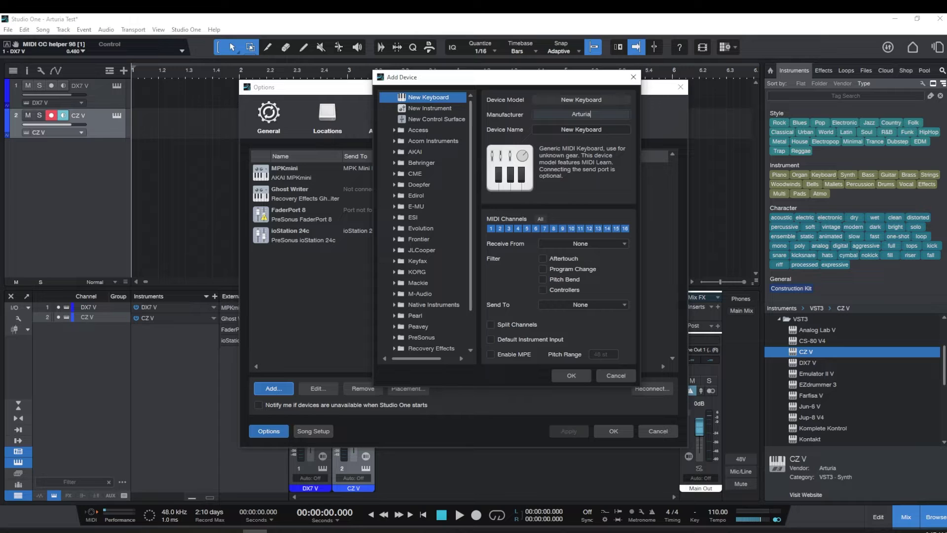
pyautogui.click(613, 131)
pyautogui.write('K')
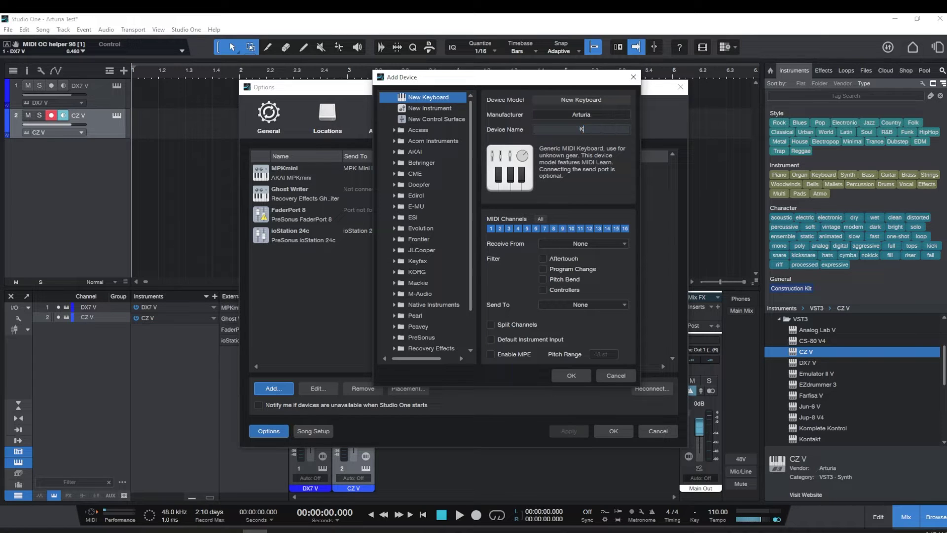
pyautogui.write('L Essentials mkiii')
pyautogui.click(580, 244)
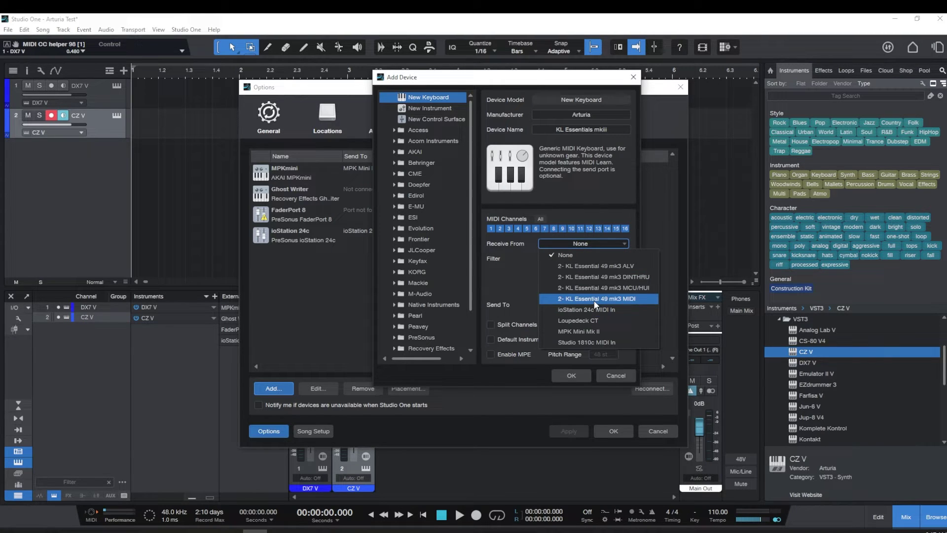
pyautogui.click(594, 301)
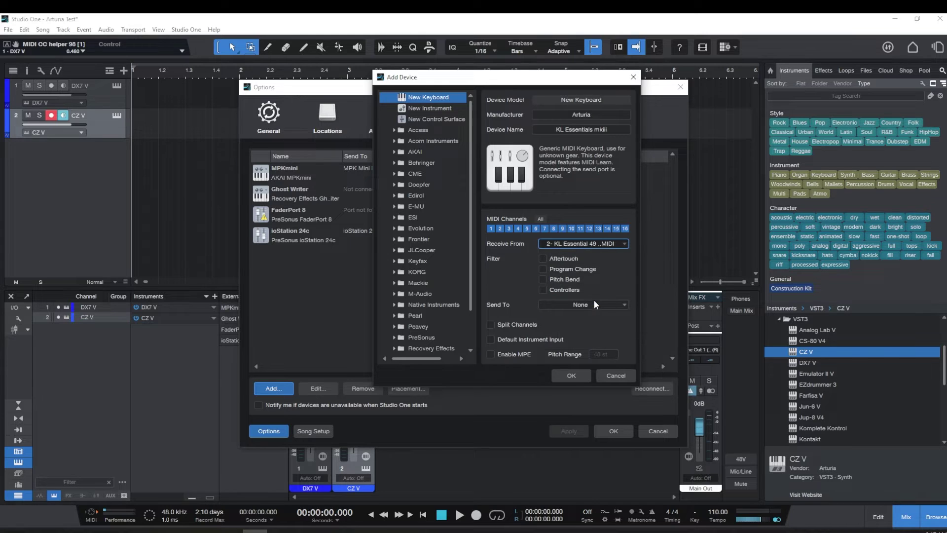
# Correct the name to 'KL Essentials mk3', send to KL Essential 49 mk3 MIDI, and confirm
pyautogui.click(601, 131)
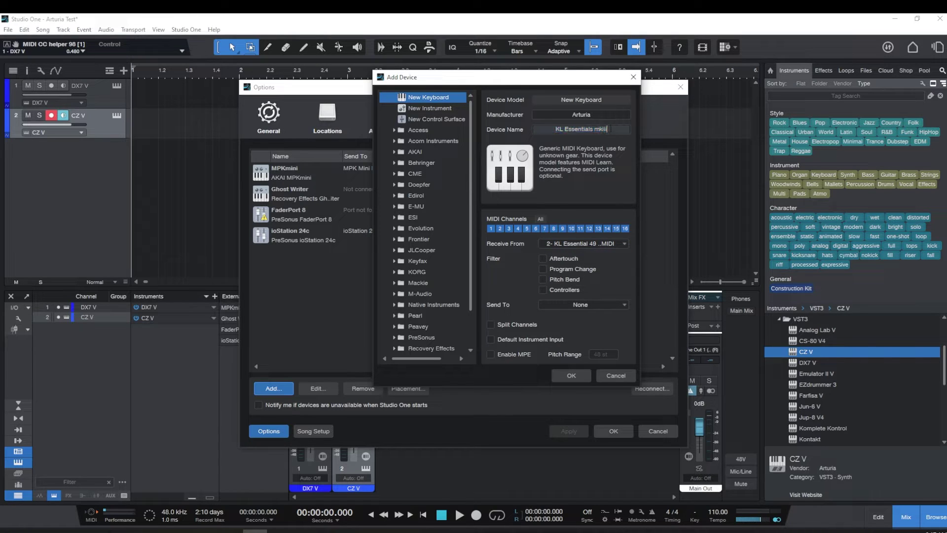
pyautogui.press('BackSpace')
pyautogui.press('BackSpace')
pyautogui.write('3')
pyautogui.click(551, 305)
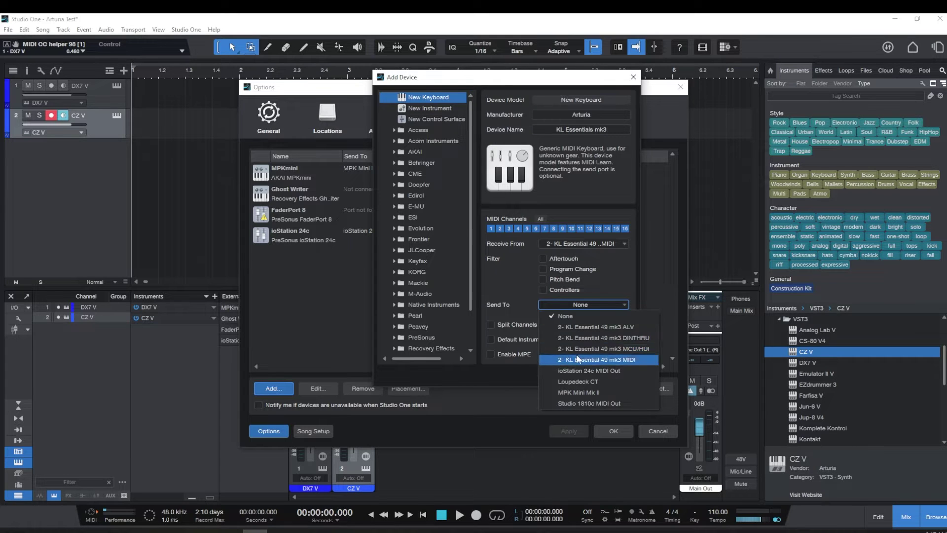
pyautogui.click(611, 419)
pyautogui.click(572, 376)
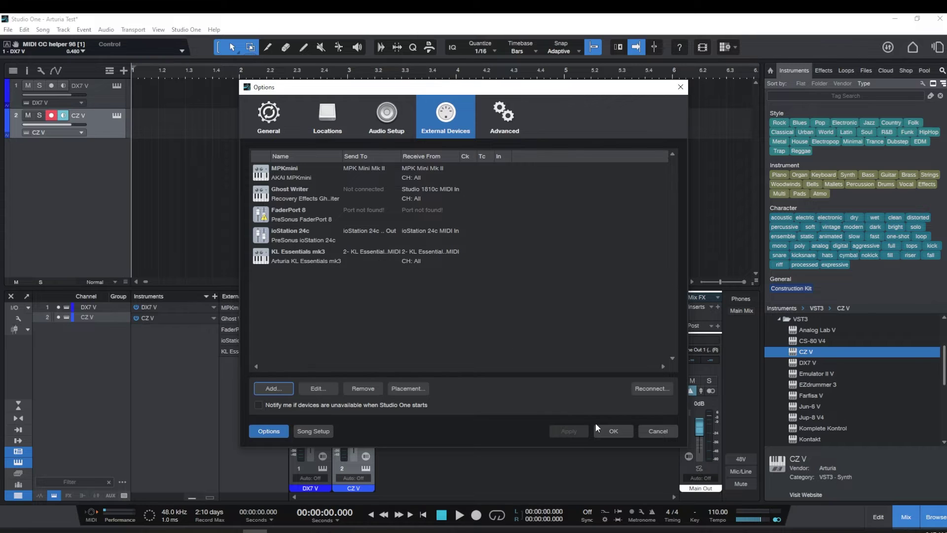
# Close Options, open the DX7 V editor, and move record arm from CZ V to DX7 V
pyautogui.click(611, 431)
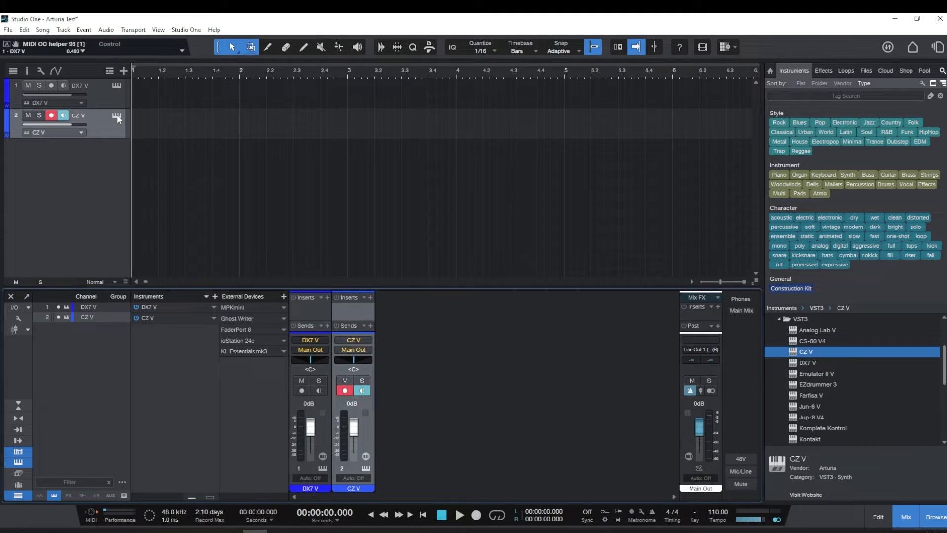
pyautogui.click(116, 87)
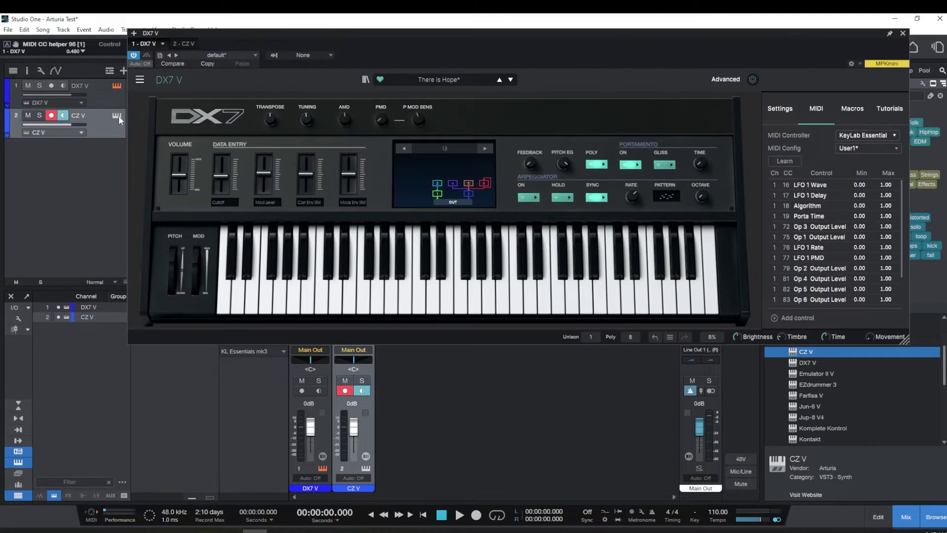
pyautogui.click(52, 116)
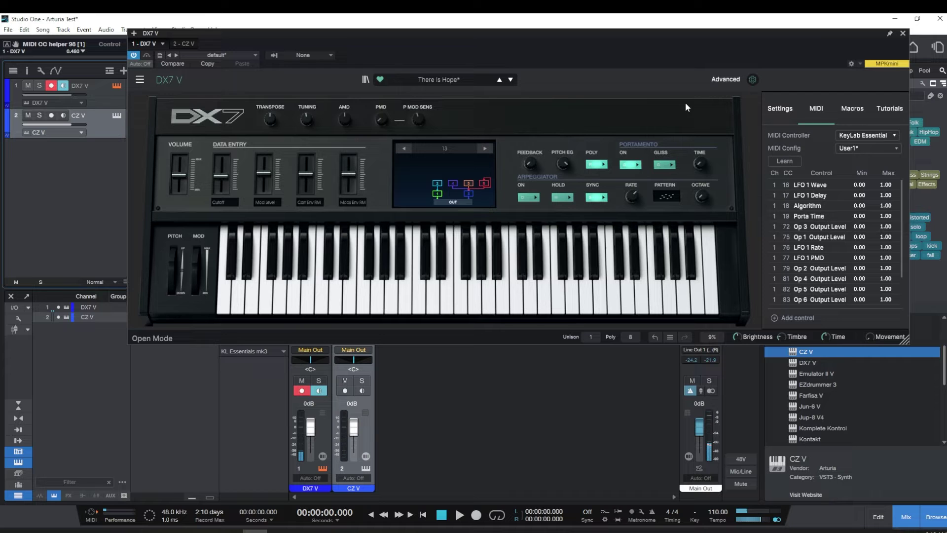
pyautogui.click(499, 79)
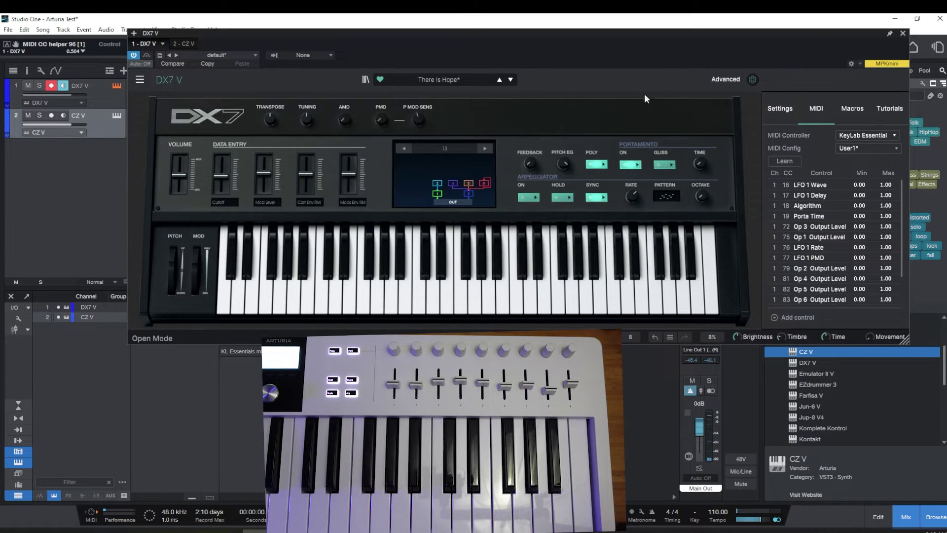
# MIDI-learn KeyLab faders to DX7 V's Volume, Cutoff and Mod Level sliders
pyautogui.click(792, 163)
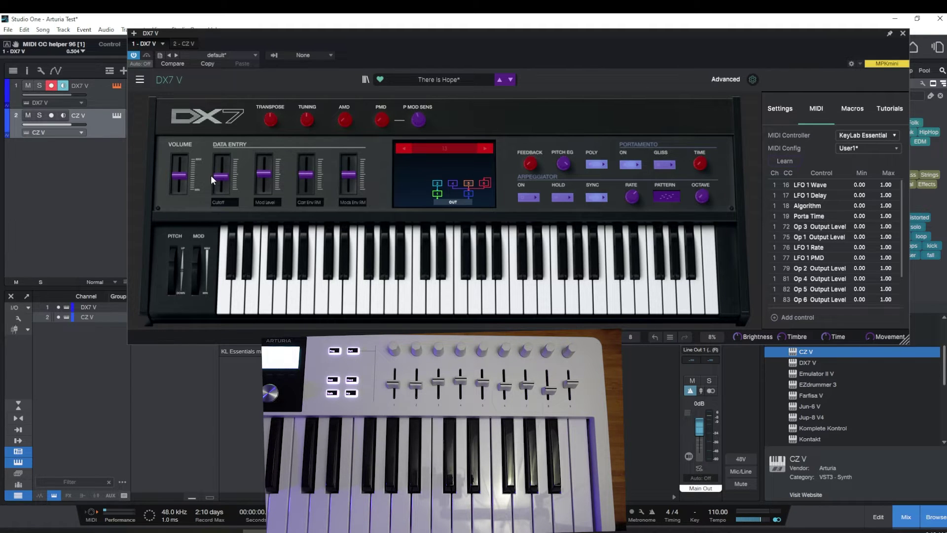
pyautogui.click(182, 176)
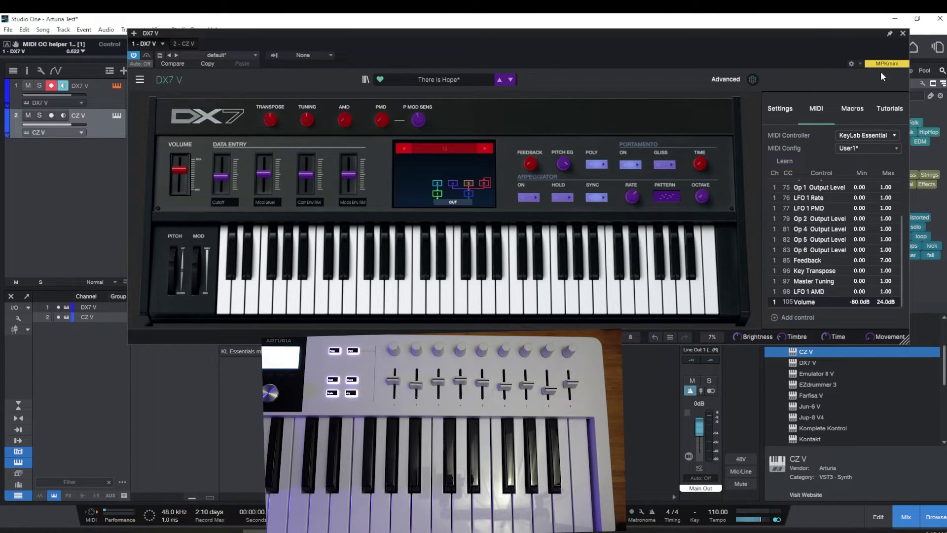
pyautogui.click(750, 78)
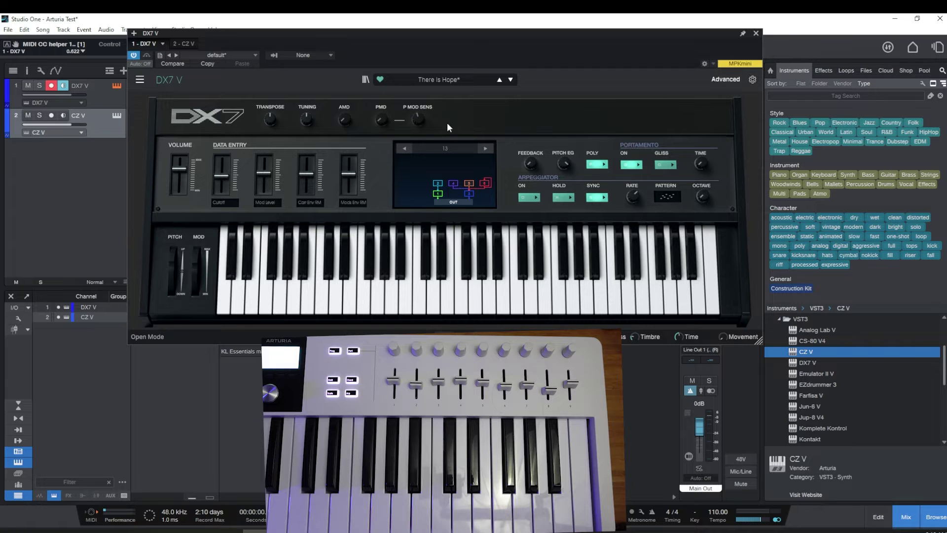
pyautogui.click(752, 78)
pyautogui.click(817, 108)
pyautogui.click(787, 159)
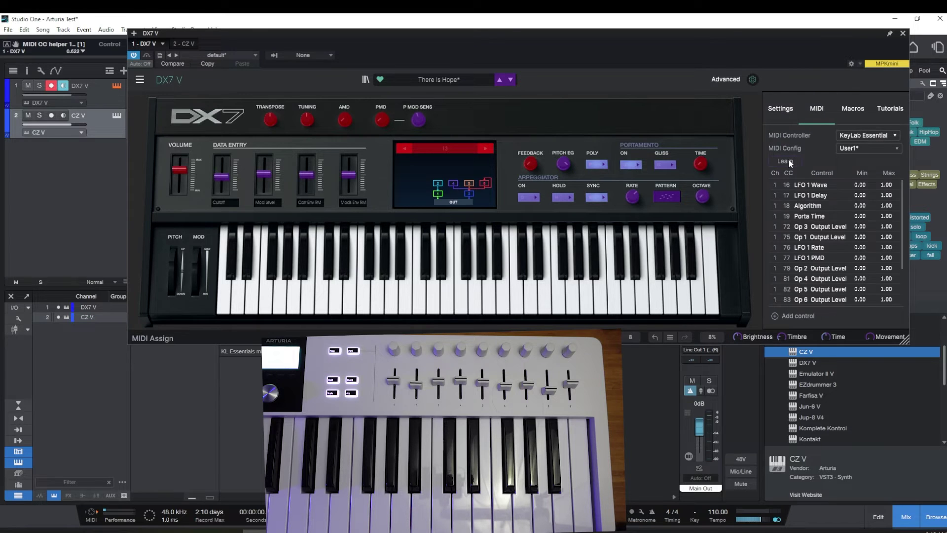
pyautogui.click(221, 179)
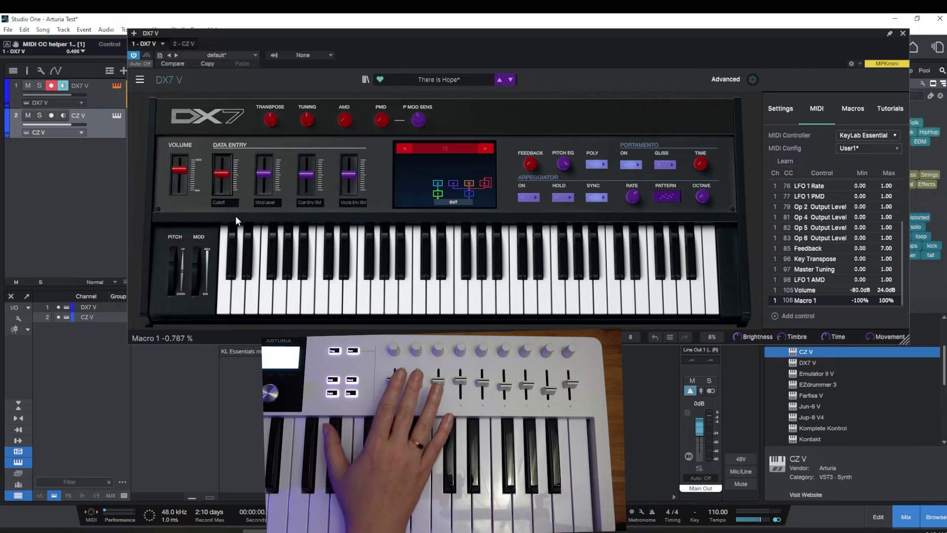
pyautogui.click(262, 177)
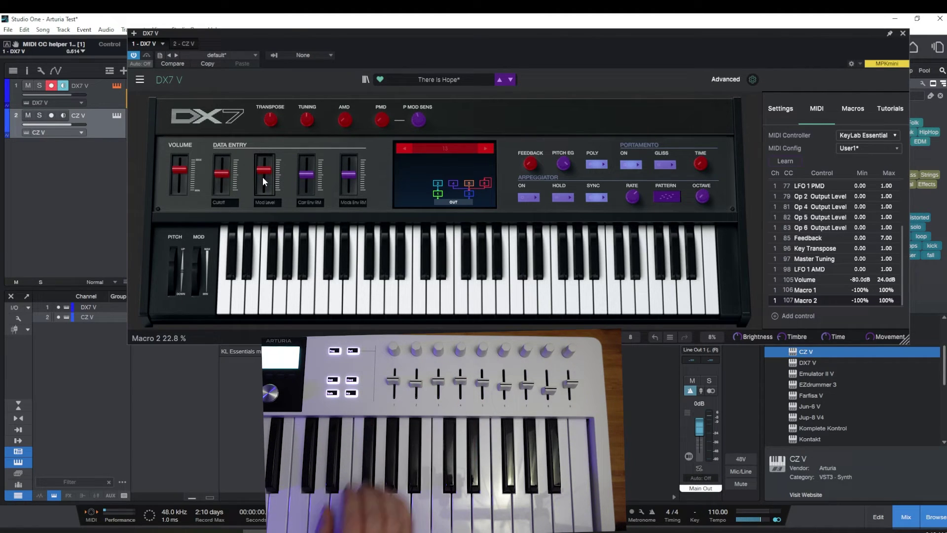
pyautogui.click(785, 161)
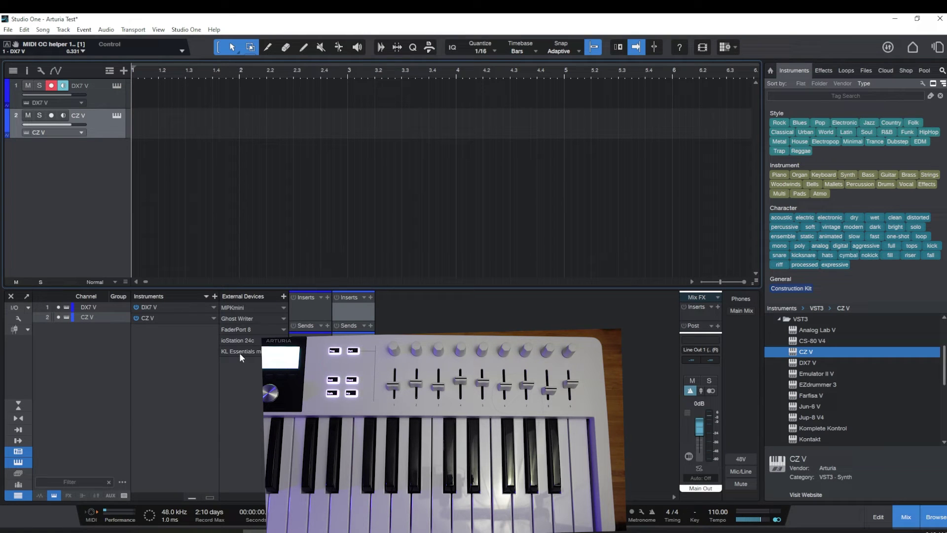
# Open and enlarge the KL Essentials mk3 editor, then MIDI-learn its 37 controls
pyautogui.doubleClick(237, 351)
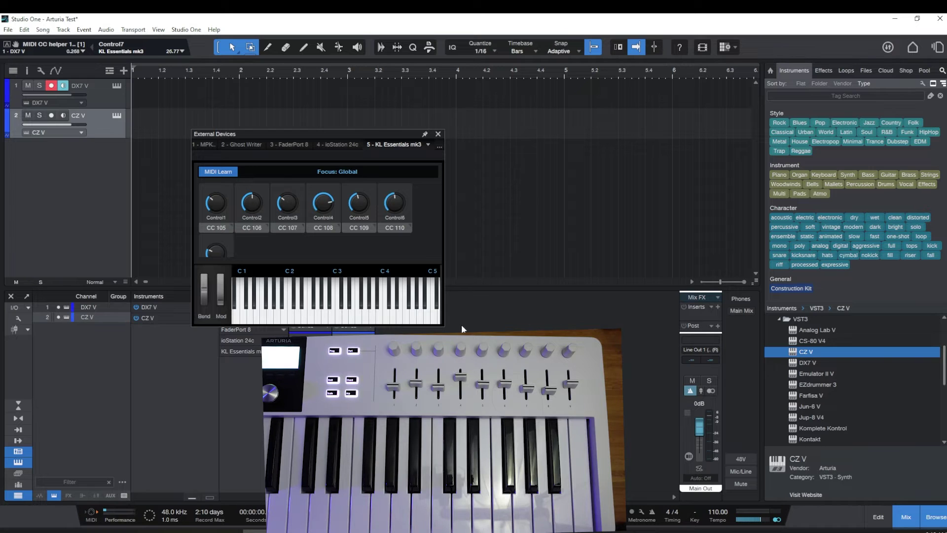
pyautogui.moveTo(445, 322); pyautogui.dragTo(842, 439)
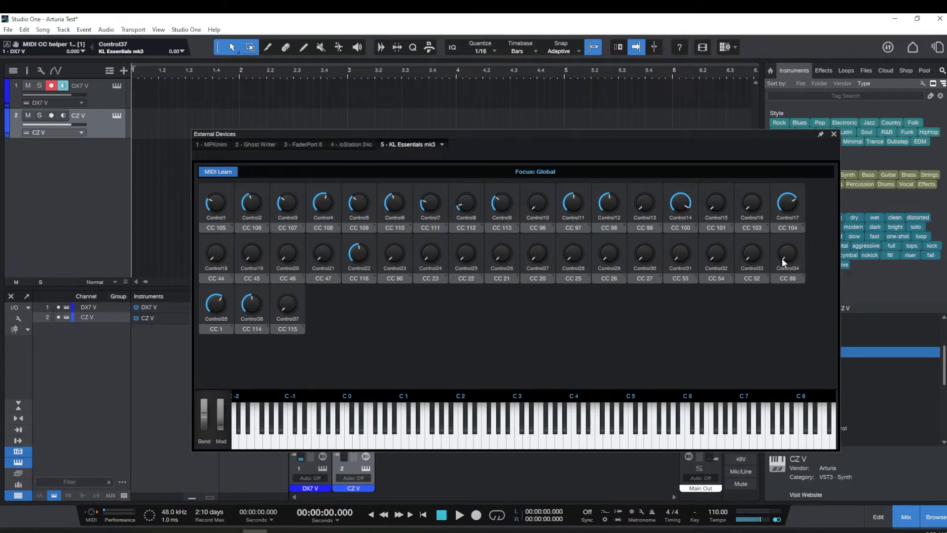
# Reopen DX7 V and MIDI-learn faders to Carrier Rate and Mod Rate as Macros 3 and 4
pyautogui.click(833, 134)
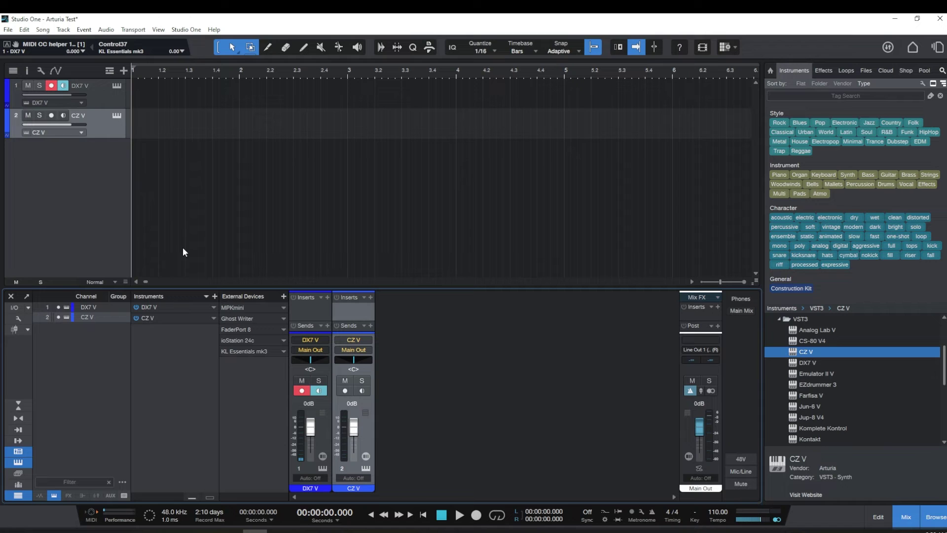
pyautogui.click(115, 84)
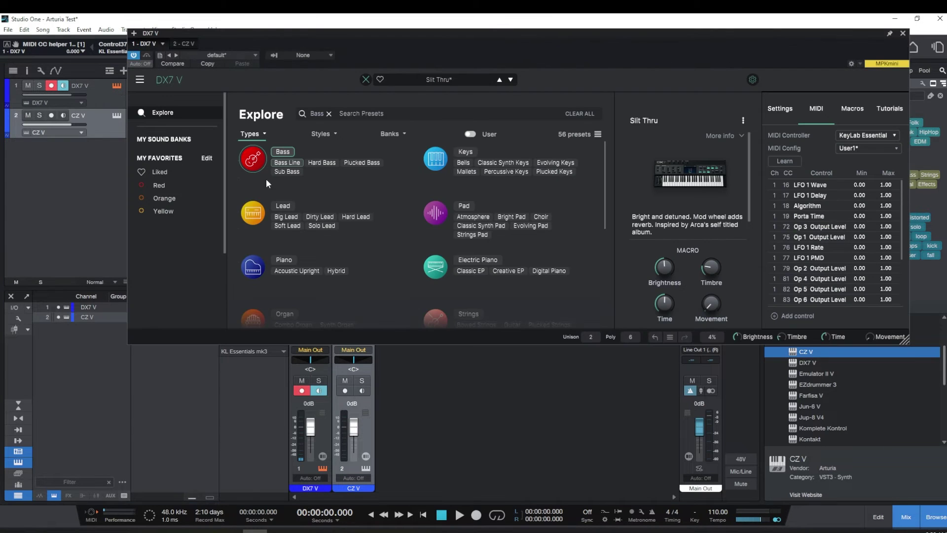
pyautogui.click(365, 79)
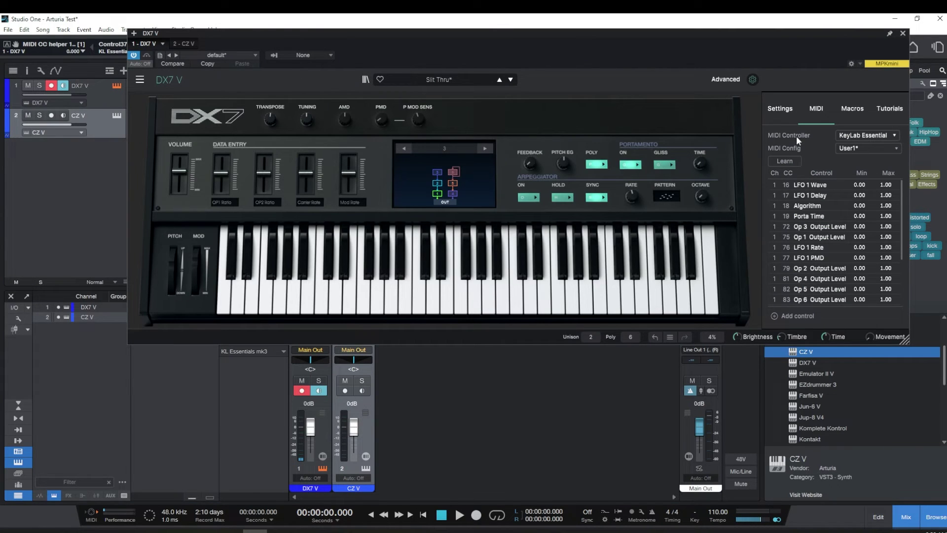
pyautogui.click(725, 79)
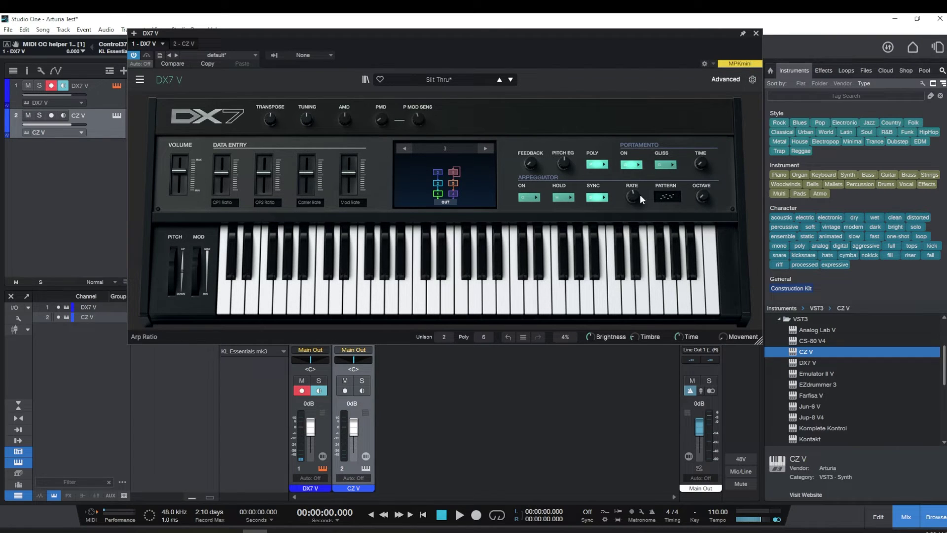
pyautogui.click(752, 80)
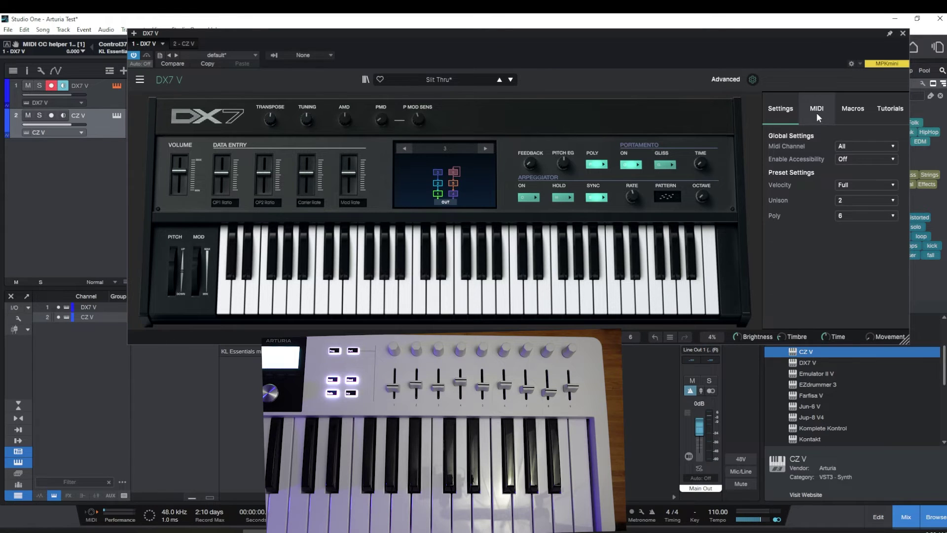
pyautogui.click(816, 112)
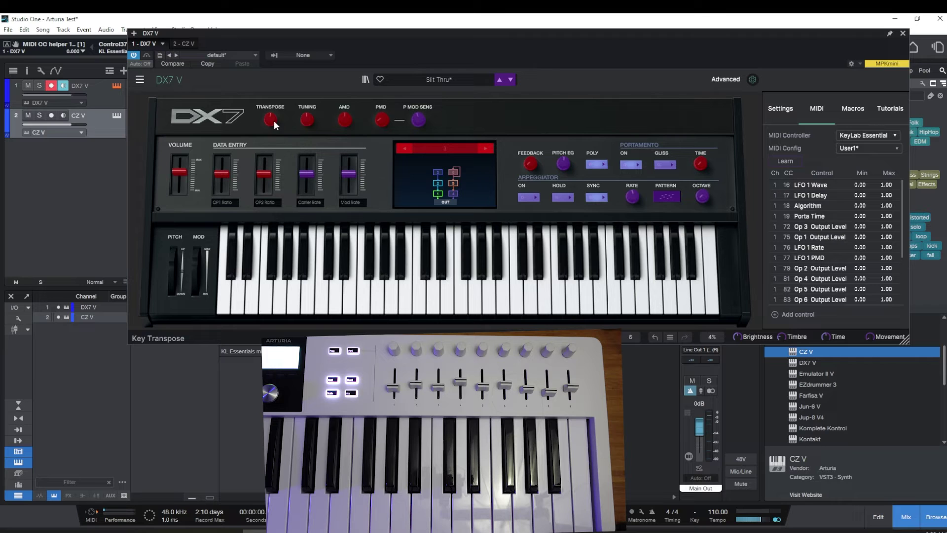
pyautogui.click(304, 173)
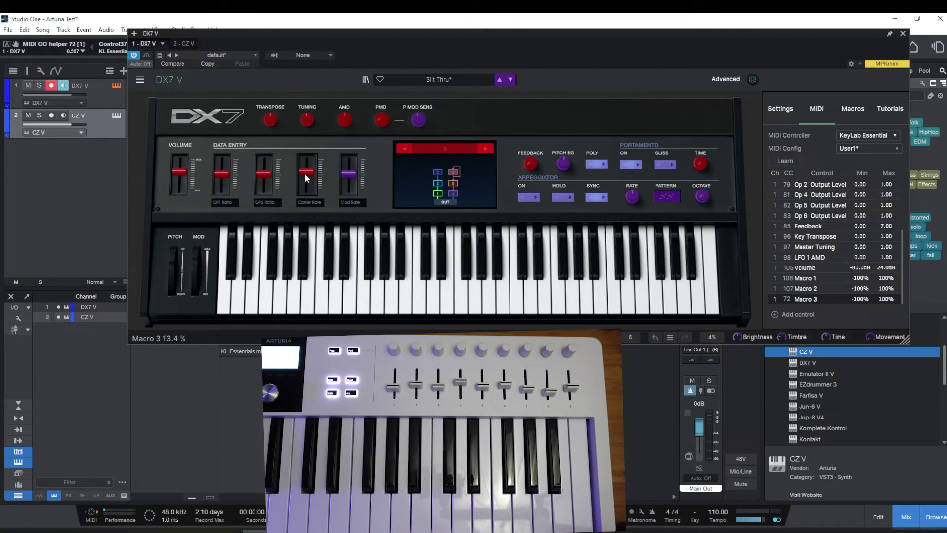
pyautogui.click(345, 175)
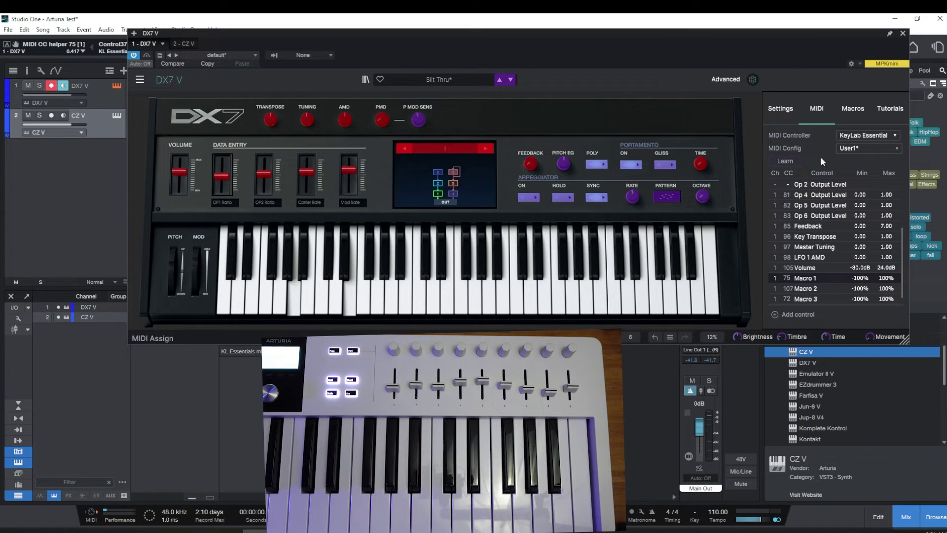
# Exit Learn mode, load the 70s Stoned House Bass preset in DX7 V, and disarm track 1
pyautogui.click(785, 161)
pyautogui.click(510, 80)
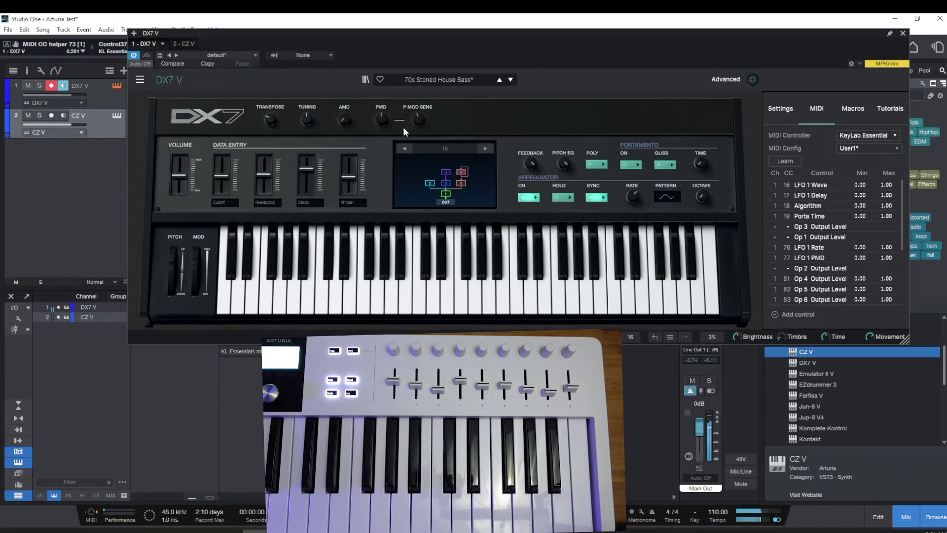
pyautogui.click(51, 86)
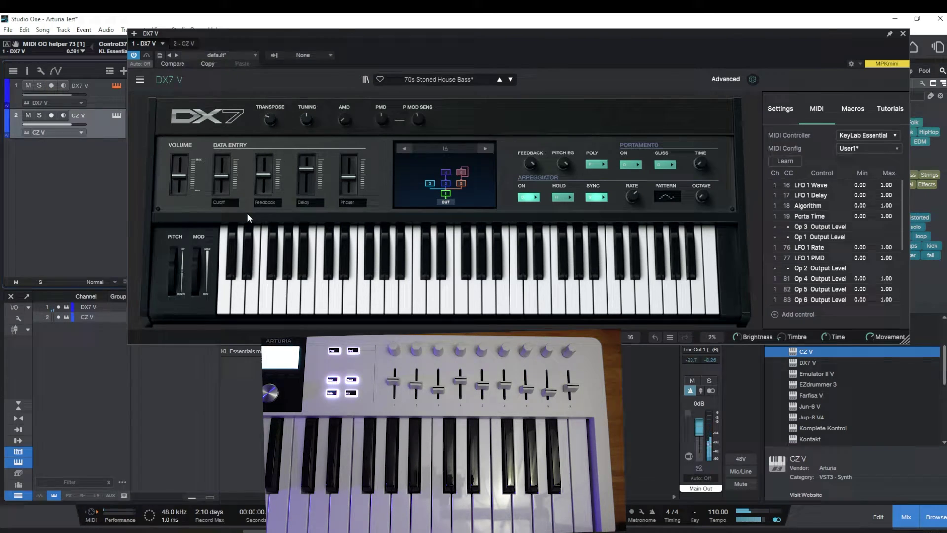